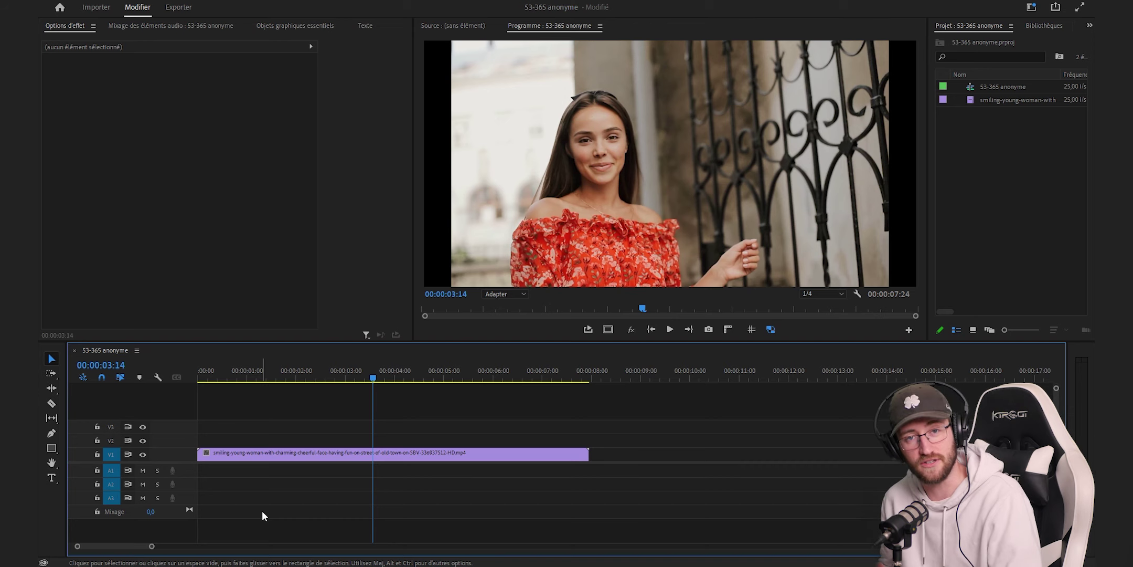
Step: Play the clip from the start, then return to frame 00:00:03:13
key(Home)
key(space)
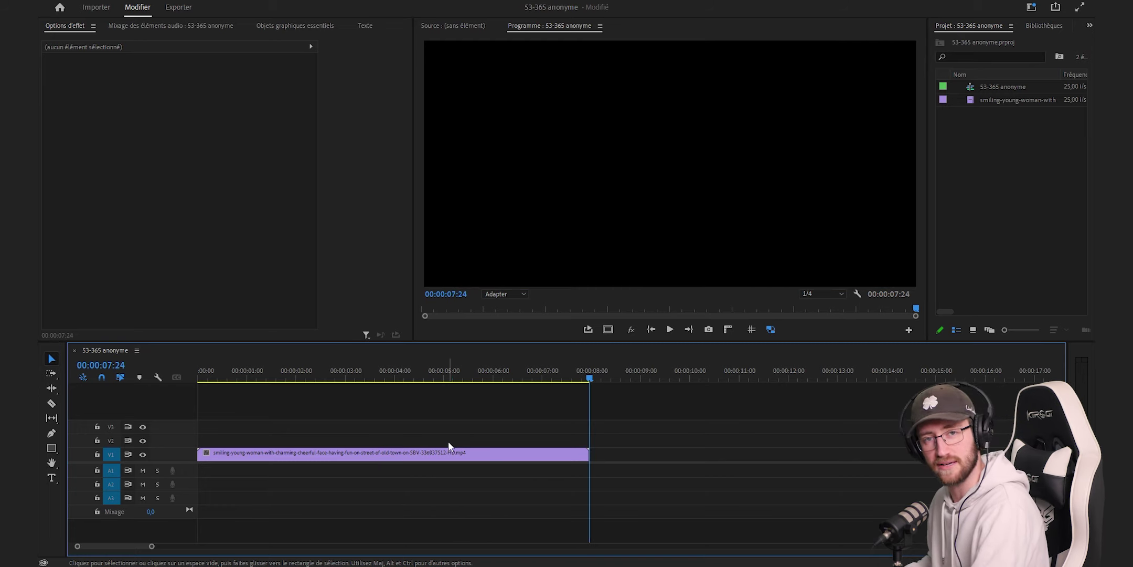
click(371, 373)
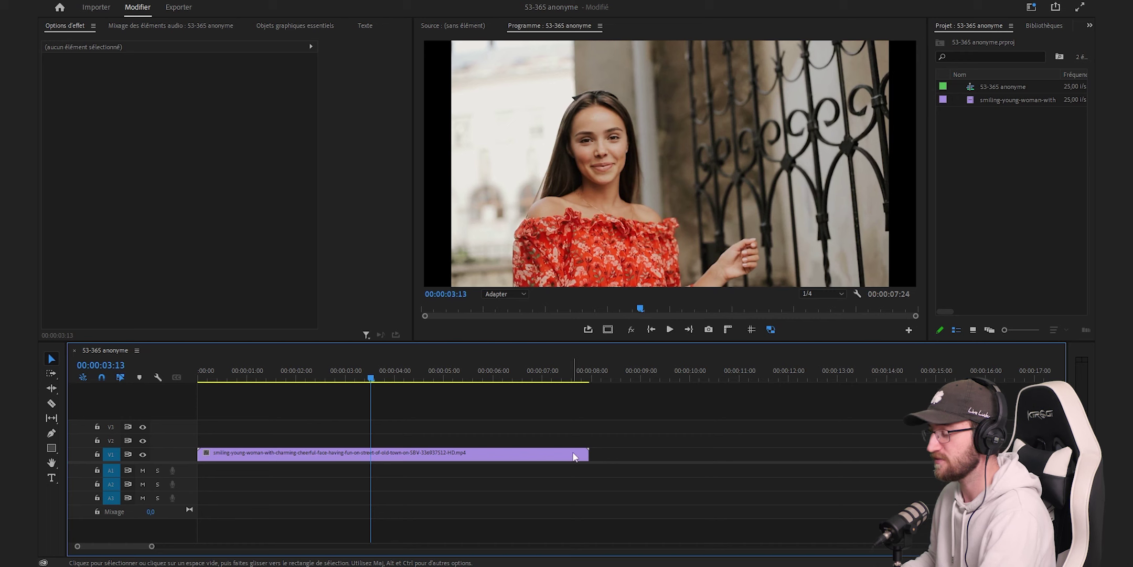
Step: Search 'flou' in Effets, apply Flou gaussien to the V1 clip, and set Flou to 80
click(1044, 25)
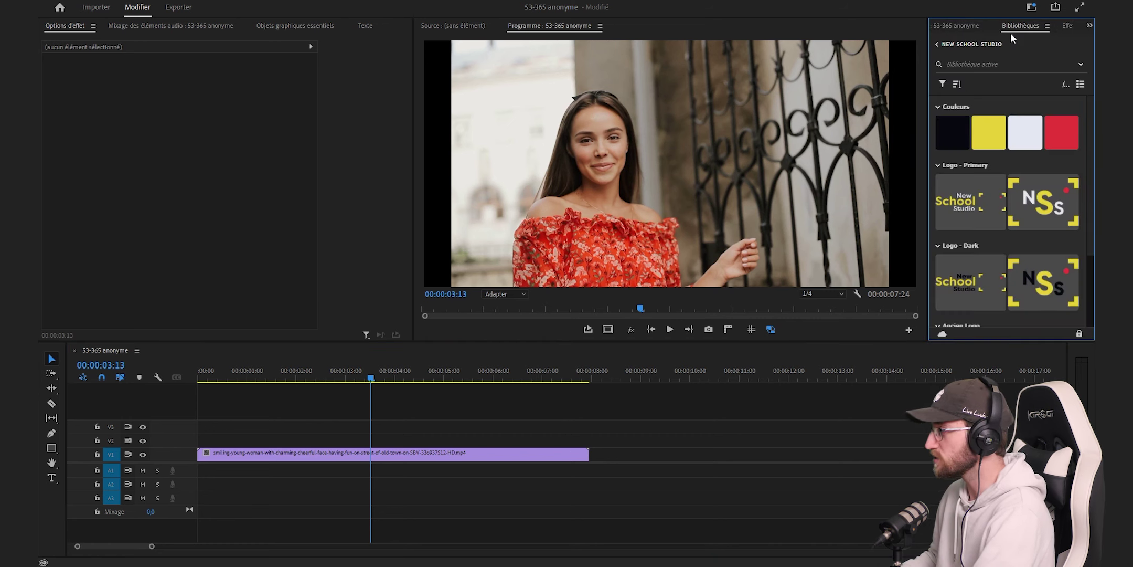
click(1060, 25)
click(999, 41)
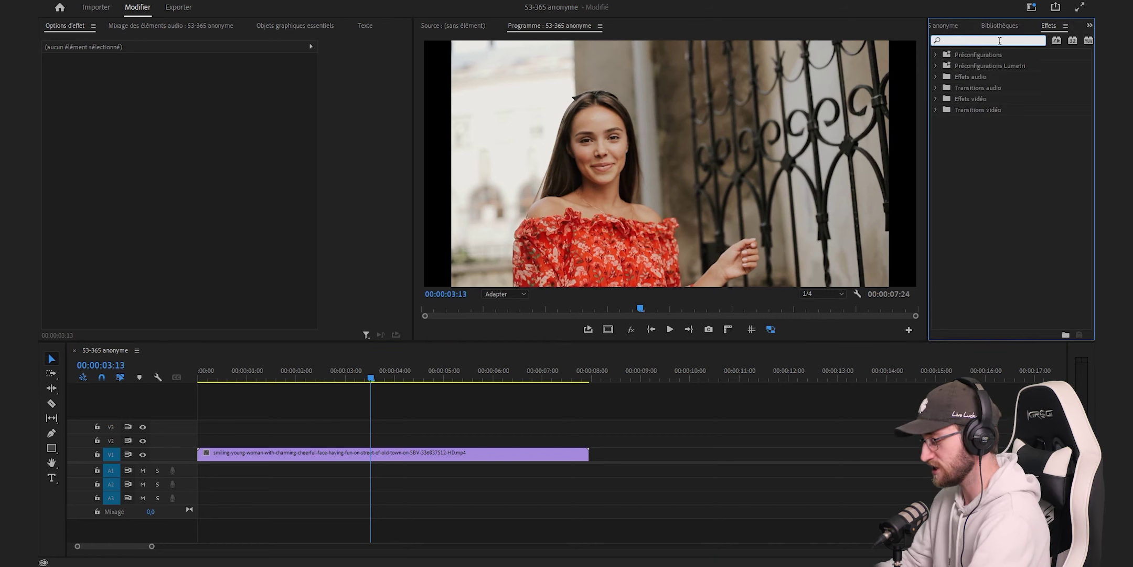
text(flou)
drag(985, 252, 394, 454)
click(180, 255)
text(80)
key(Return)
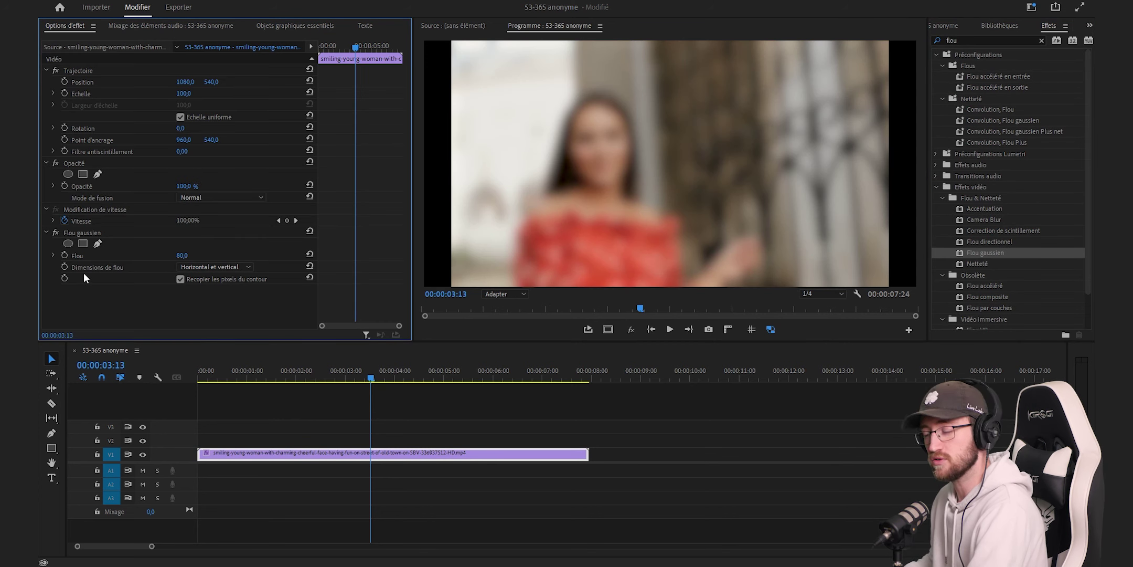
Step: Add an ellipse mask to the blur and shape it into a narrow oval over the woman's face
click(67, 242)
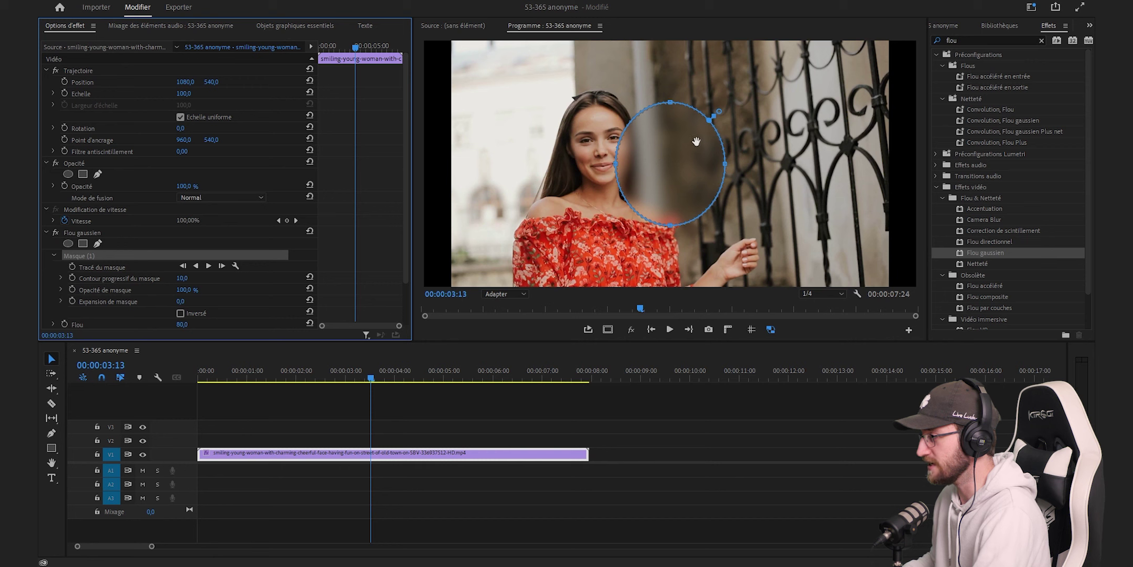
drag(655, 165, 586, 151)
drag(656, 148, 627, 142)
Step: Set Contour progressif du masque to 20, then scrub ahead to check the blurred face
click(186, 277)
text(20)
key(Return)
click(399, 412)
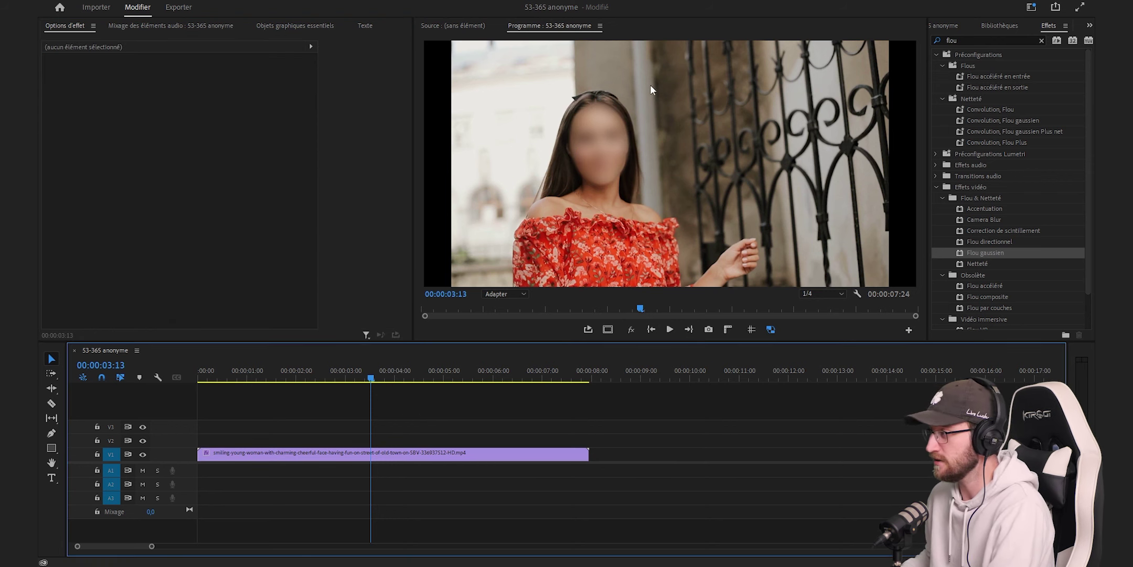
mouse_move(394, 370)
mouse_down()
mouse_move(417, 369)
mouse_move(261, 360)
mouse_move(371, 370)
mouse_up()
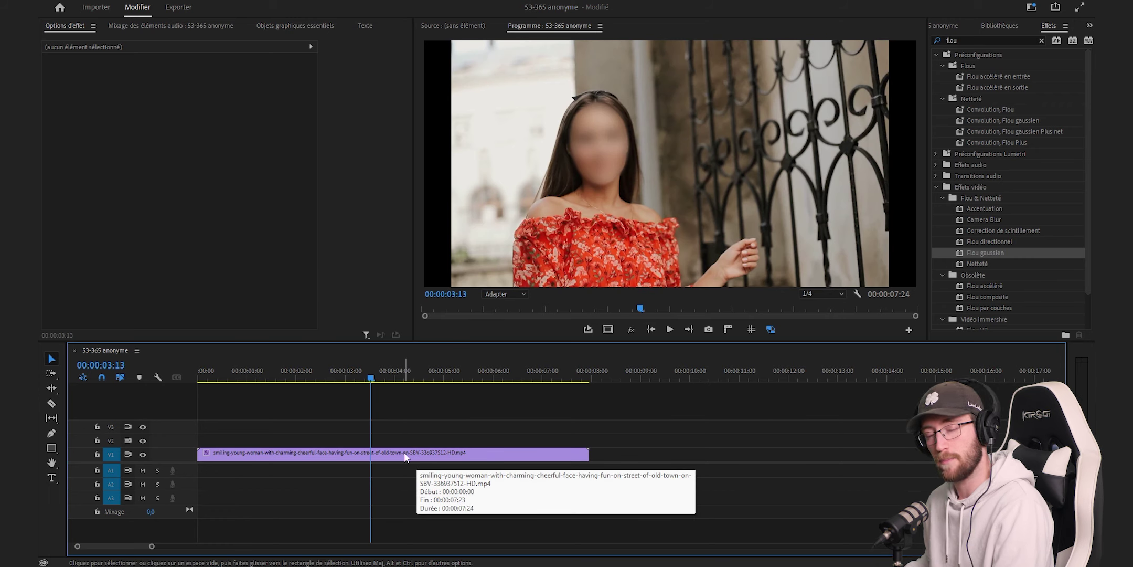
Step: Select the clip and track the face mask forward to the end of the clip
click(404, 452)
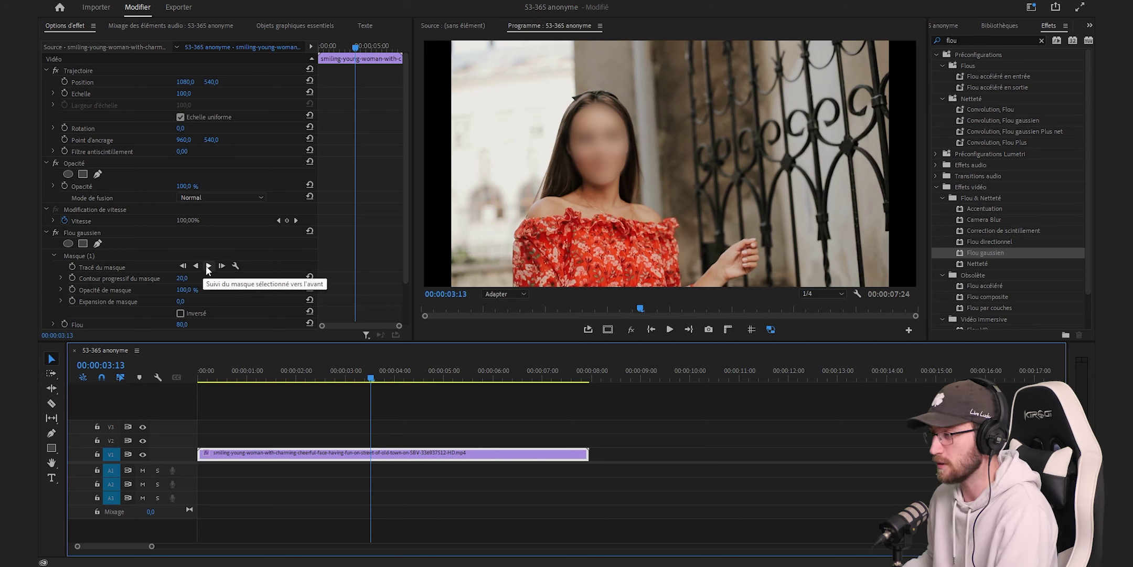
click(209, 266)
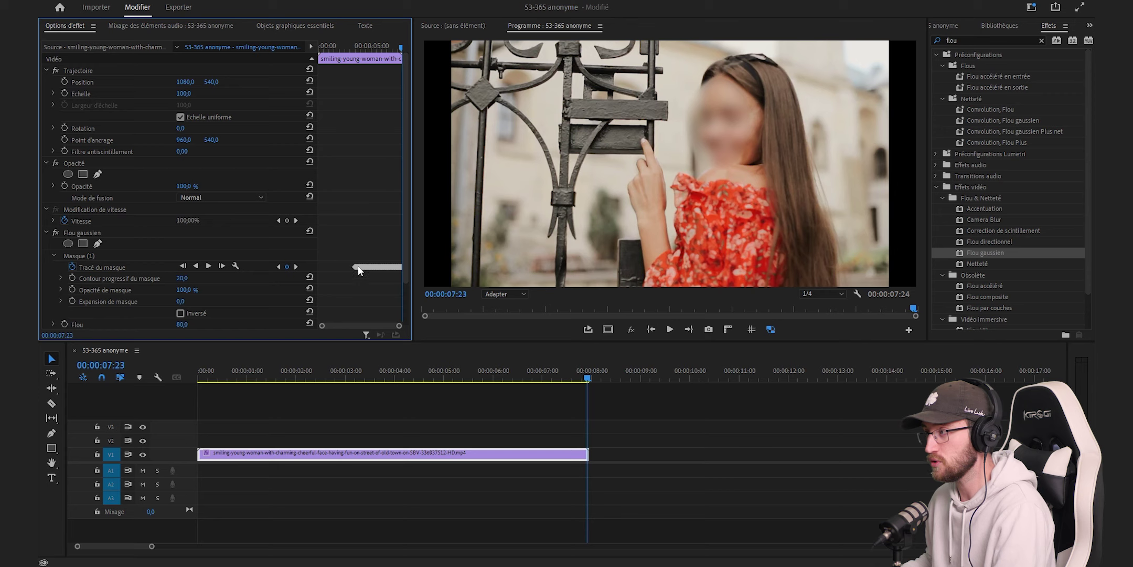
click(345, 47)
key(space)
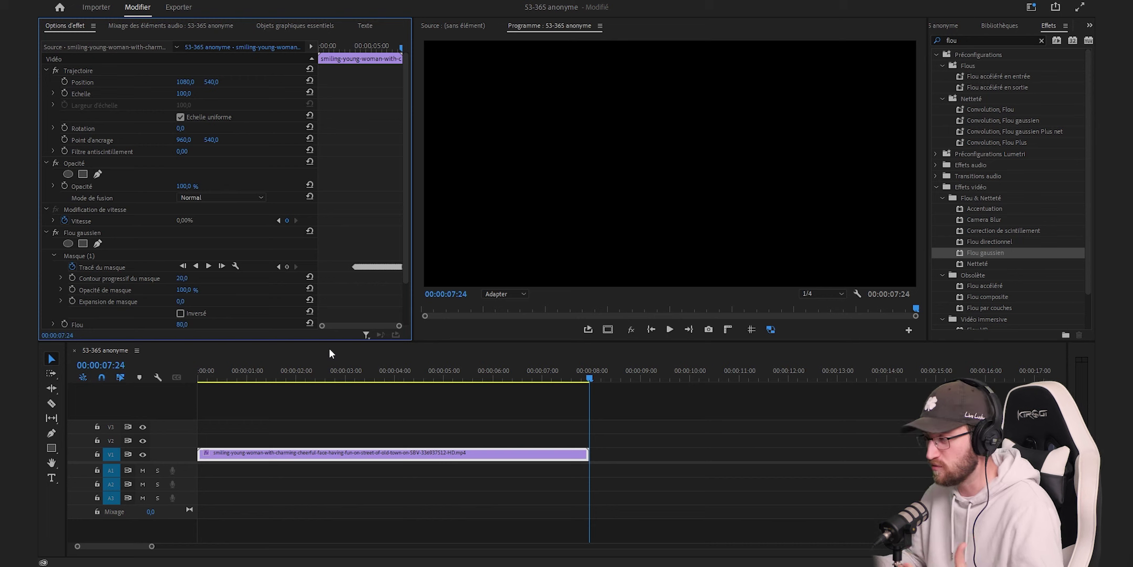
click(197, 265)
Step: Track the face mask backward from 00:00:03:13 to the clip start, then play it back
click(196, 265)
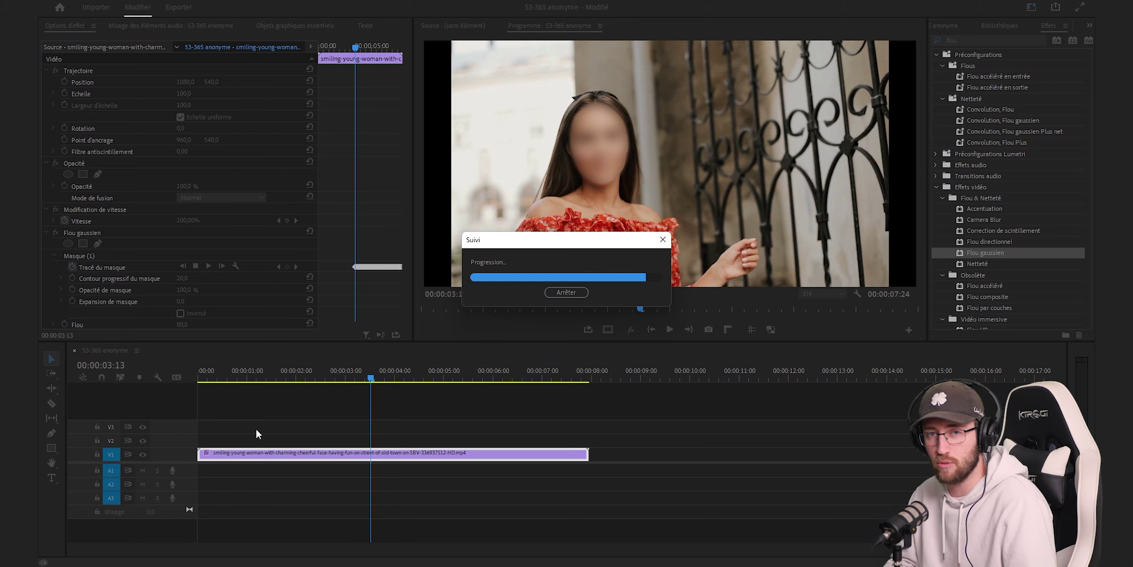
key(space)
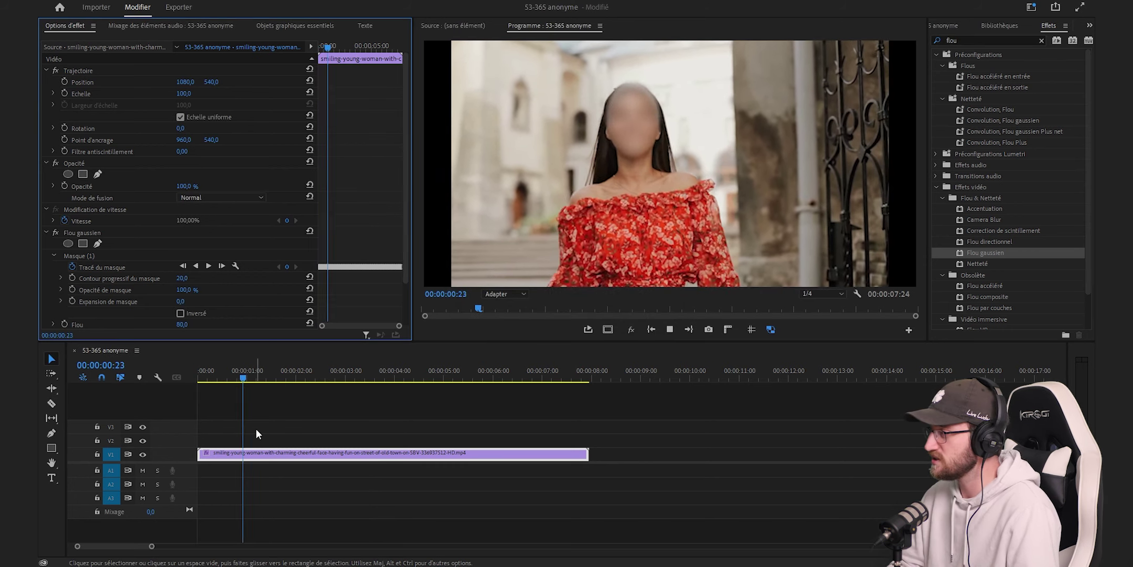